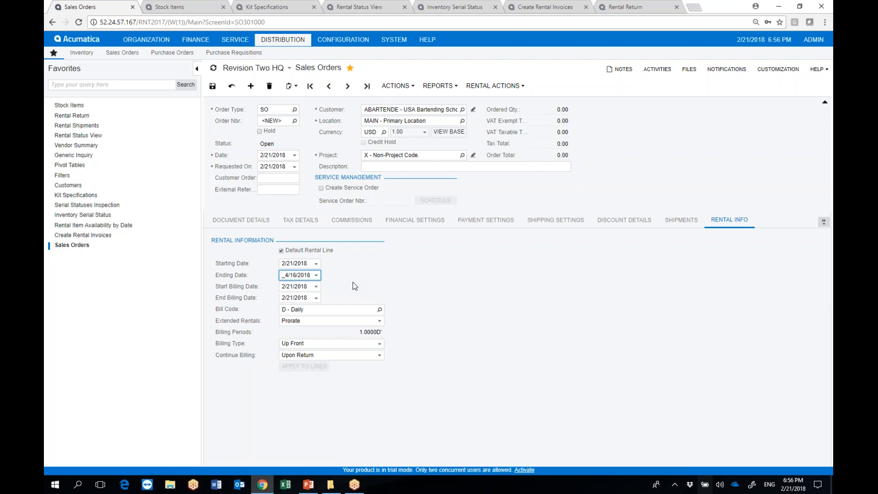
Step: Set the order's rental End Billing Date to 4/14/2018
{"action": "left_click", "coordinate": [311, 300]}
{"action": "left_click", "coordinate": [316, 298]}
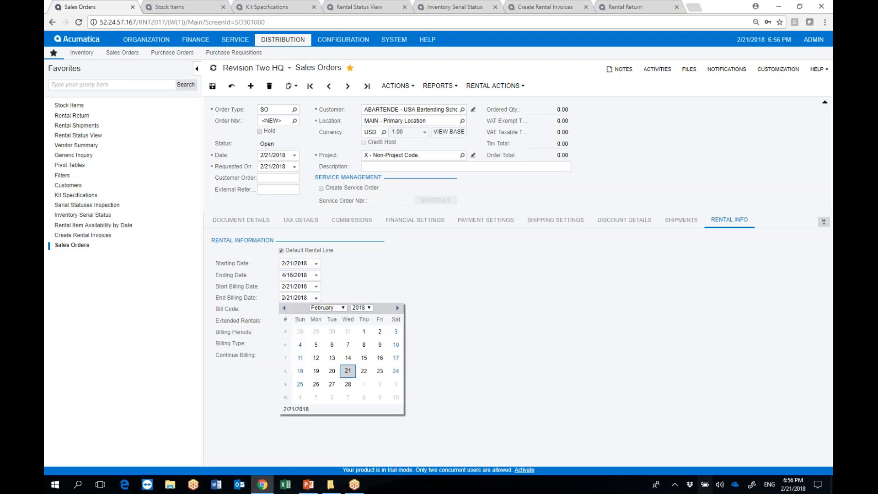
{"action": "left_click", "coordinate": [344, 308]}
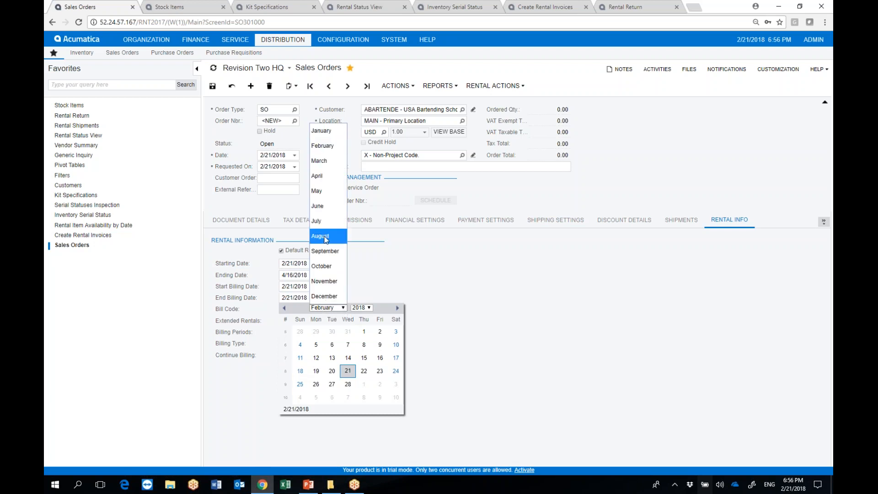
{"action": "left_click", "coordinate": [322, 175]}
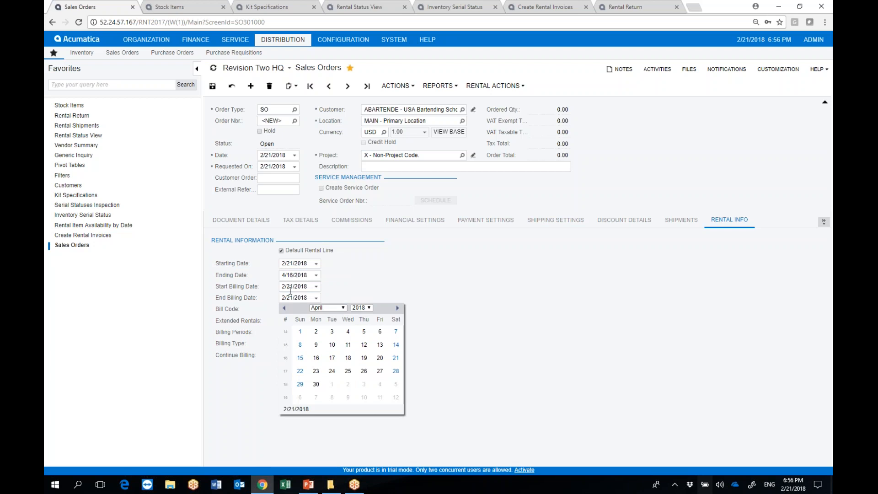
{"action": "left_click", "coordinate": [396, 346]}
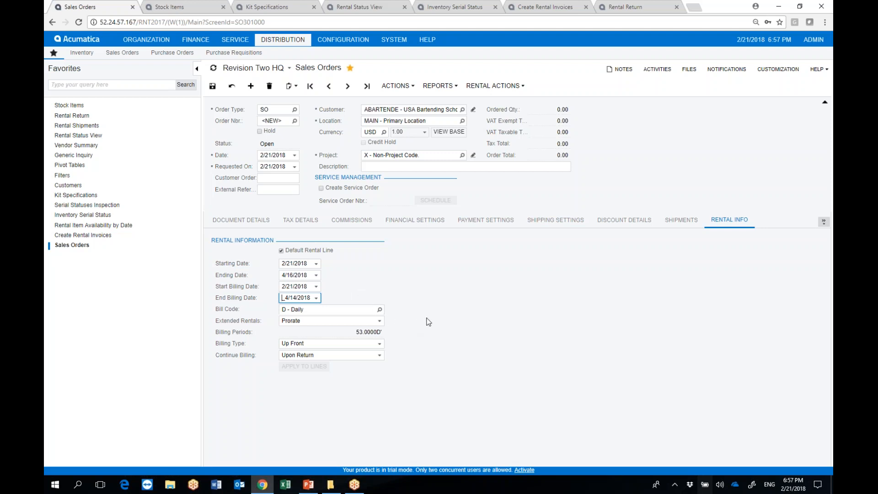
Step: Set the rental bill code to W - Weekly and view the available billing types
{"action": "left_click", "coordinate": [380, 310]}
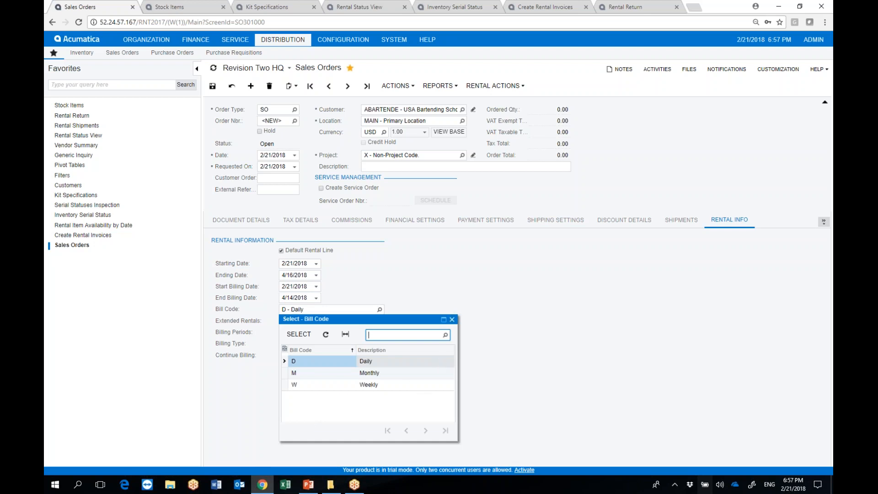
{"action": "left_click", "coordinate": [347, 386]}
{"action": "left_click", "coordinate": [298, 334]}
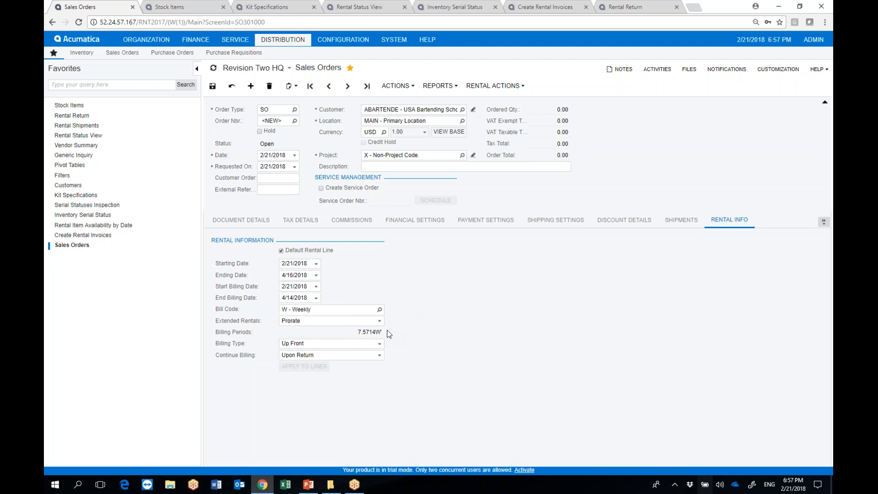
{"action": "left_click", "coordinate": [379, 343]}
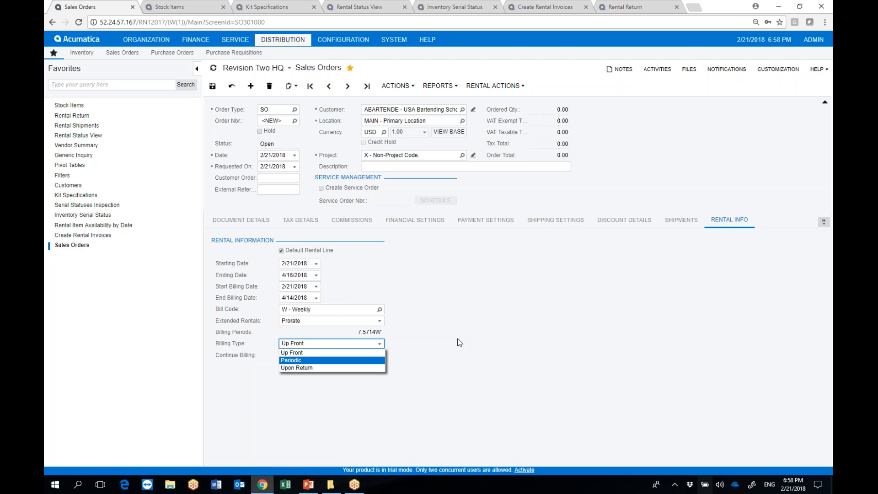
{"action": "left_click", "coordinate": [459, 343]}
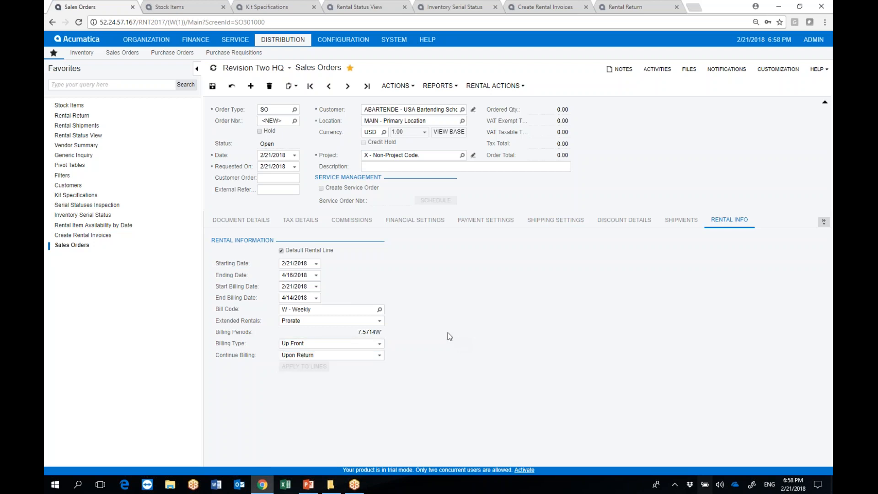
Step: Add one AV2500 Audio Package from the rental item lookup to the sales order's document details
{"action": "left_click", "coordinate": [240, 220]}
{"action": "left_click", "coordinate": [233, 237]}
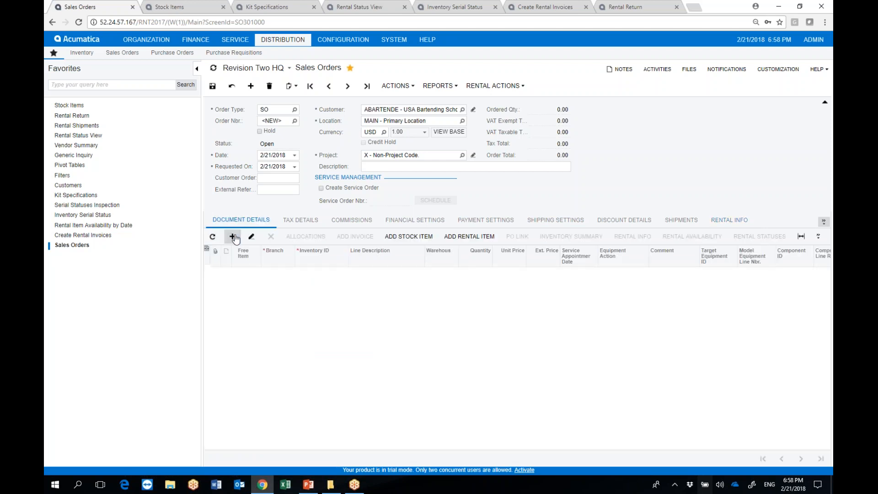
{"action": "left_click", "coordinate": [273, 273]}
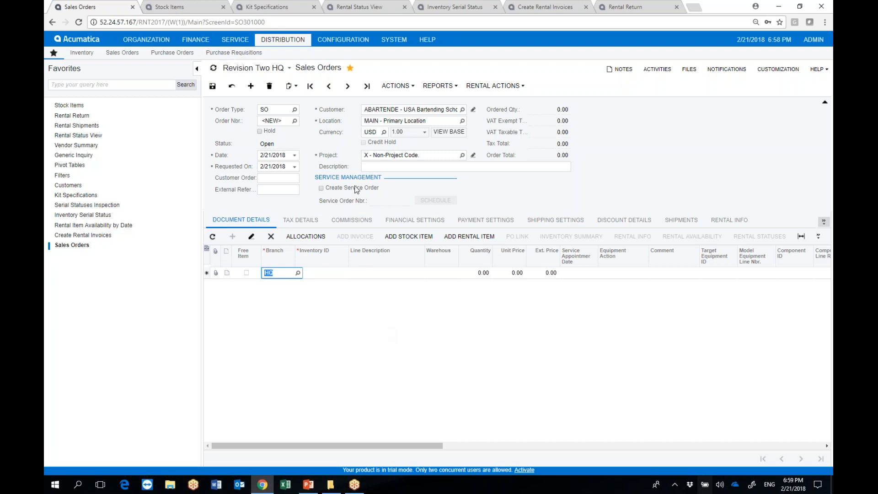
{"action": "left_click", "coordinate": [471, 236]}
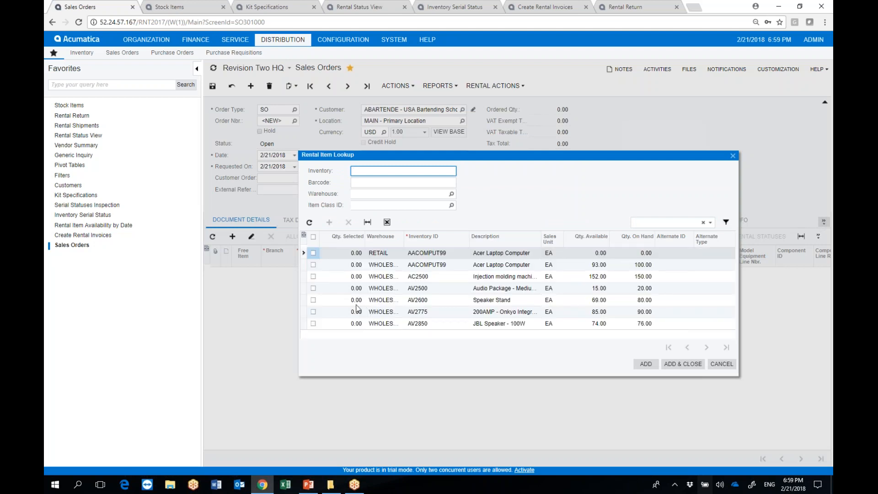
{"action": "left_click", "coordinate": [313, 289]}
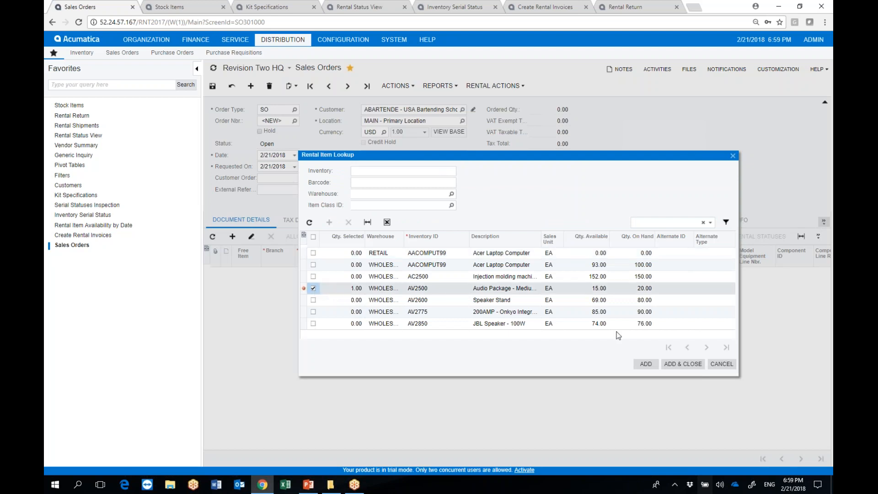
{"action": "left_click", "coordinate": [683, 364]}
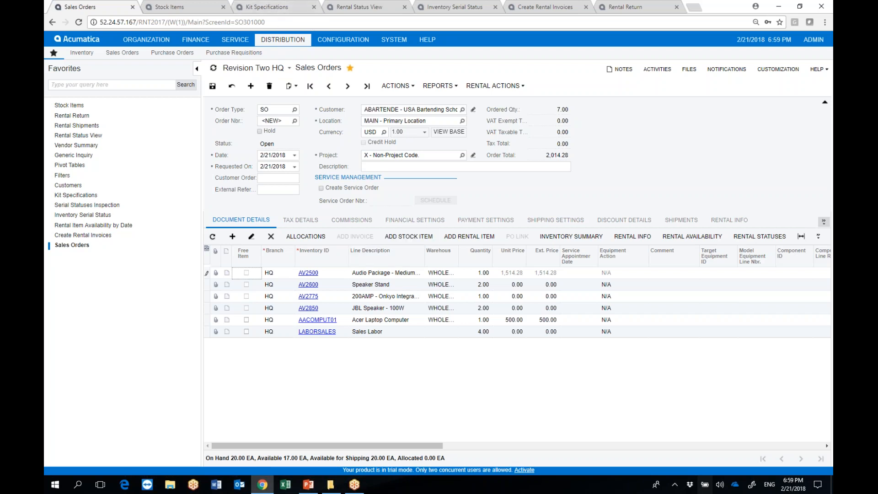
Step: Look up kit AV2500 in Kit Specifications, review its stock and non-stock components, and return to the sales order
{"action": "left_click", "coordinate": [273, 7]}
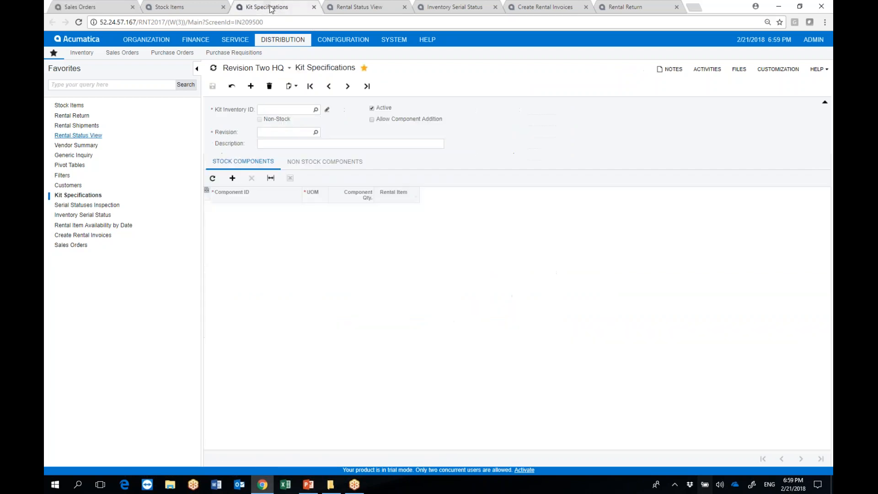
{"action": "left_click", "coordinate": [309, 109]}
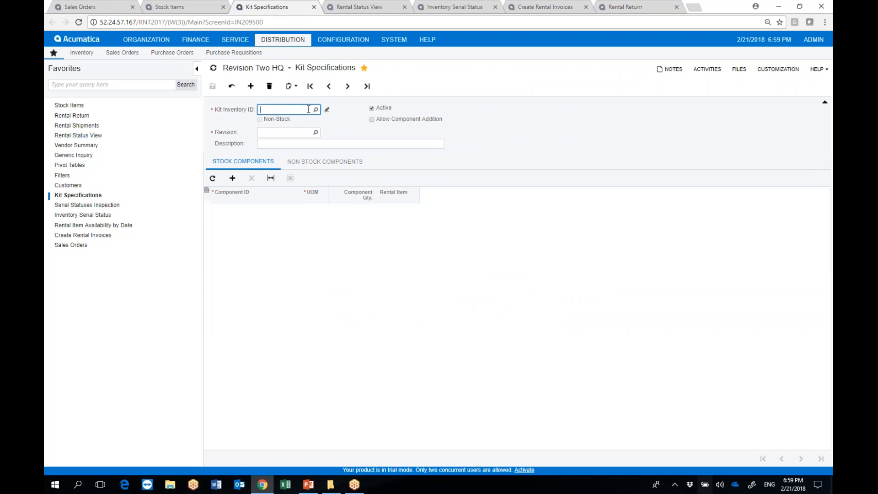
{"action": "type", "text": "AV2500"}
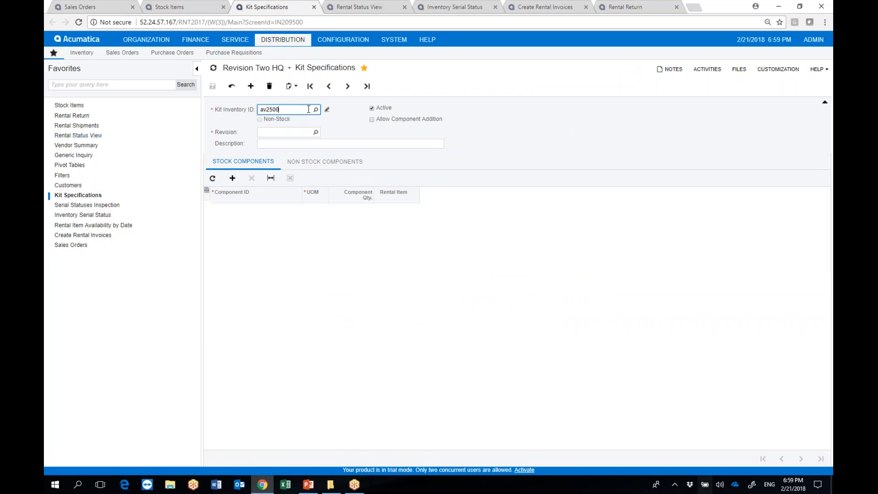
{"action": "key", "text": "Tab"}
{"action": "left_click", "coordinate": [470, 319]}
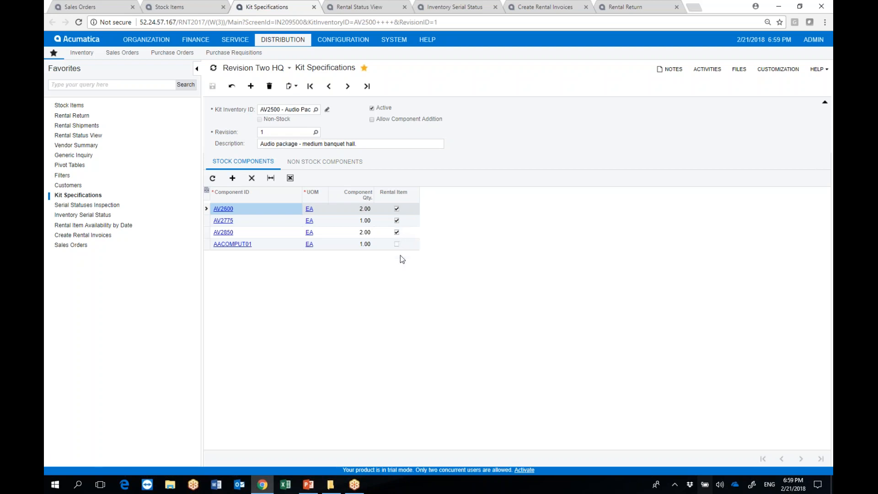
{"action": "left_click", "coordinate": [352, 162]}
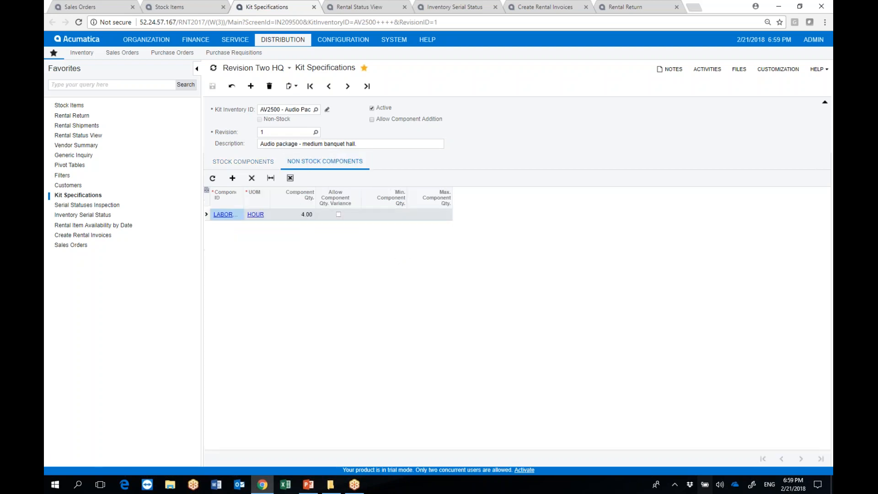
{"action": "left_click", "coordinate": [261, 161]}
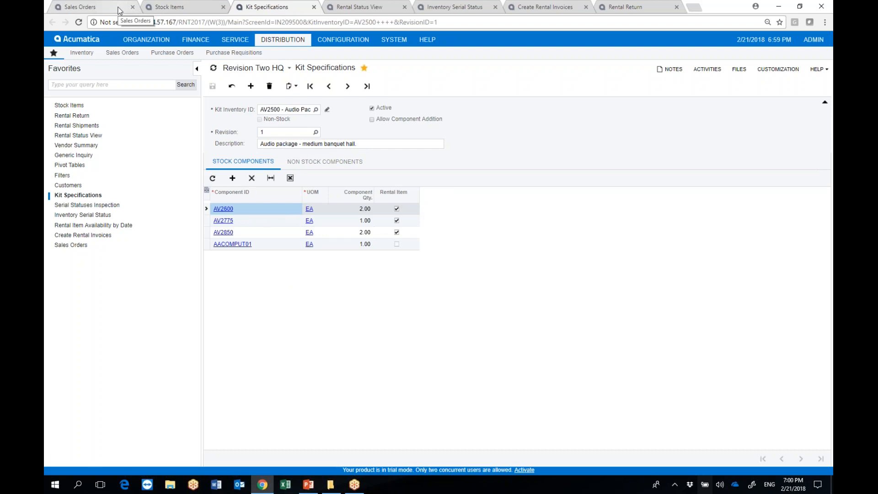
{"action": "left_click", "coordinate": [119, 9]}
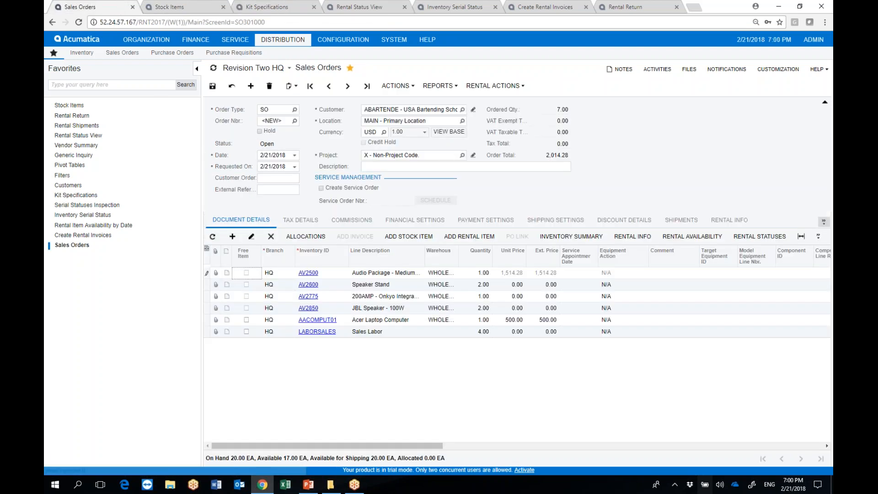
Step: Look up stock item AC2500, examine its rental information and rates, and return to the sales order
{"action": "left_click", "coordinate": [200, 10]}
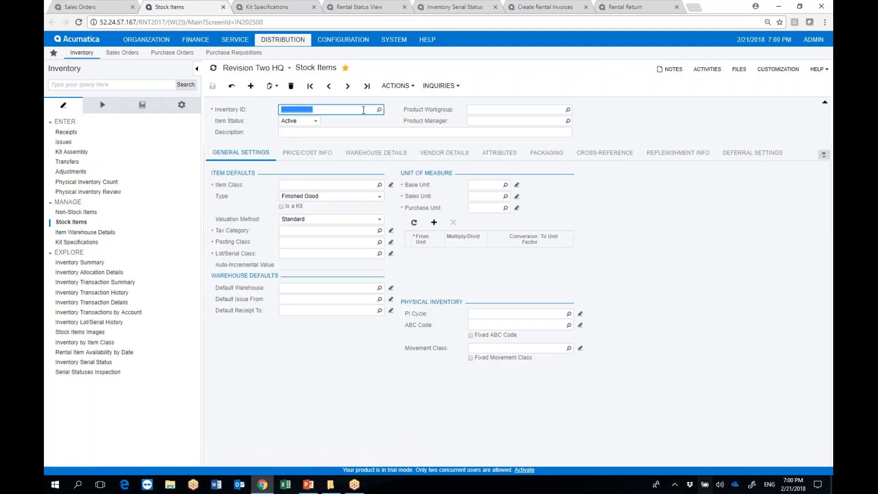
{"action": "type", "text": "AC2500"}
{"action": "key", "text": "Tab"}
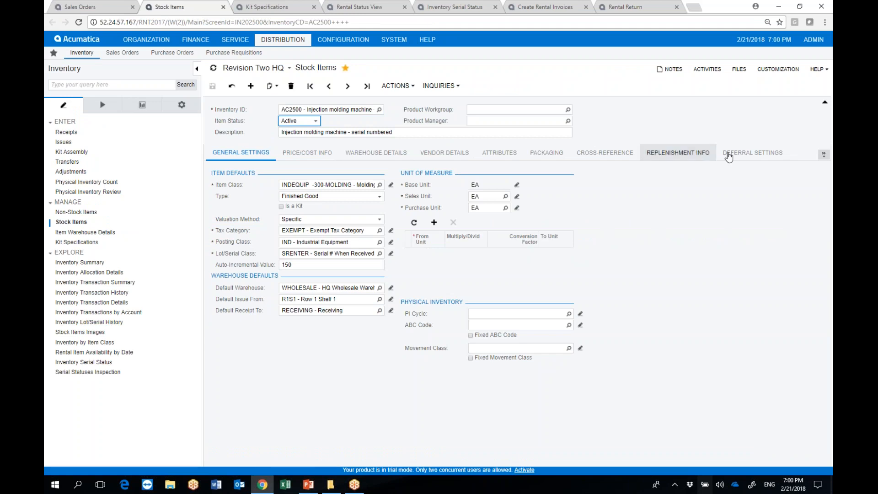
{"action": "left_click", "coordinate": [823, 156]}
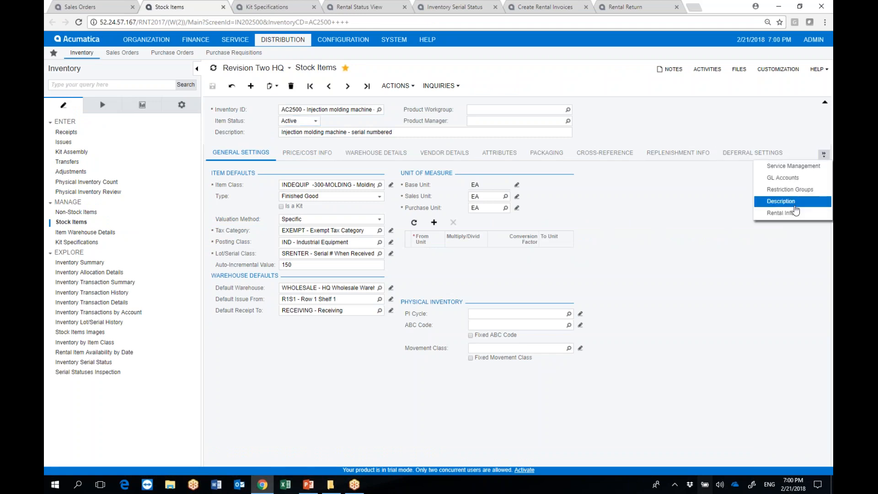
{"action": "left_click", "coordinate": [779, 212]}
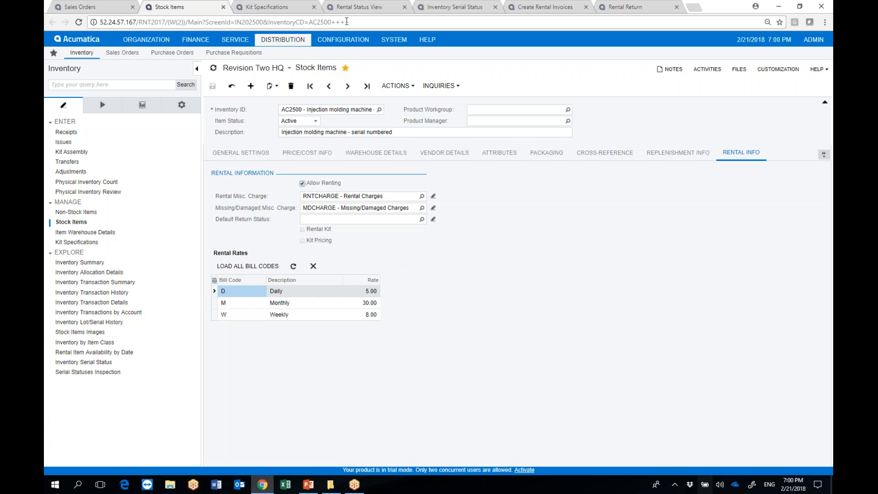
{"action": "left_click", "coordinate": [91, 7]}
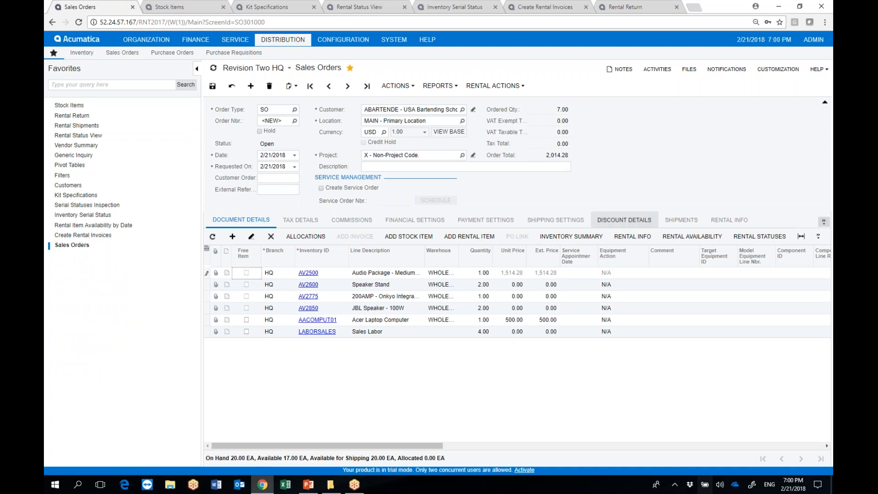
Step: Check the rental availability by date for the order's AV2500 Audio Package line, closing the availability window when done
{"action": "left_click", "coordinate": [494, 94]}
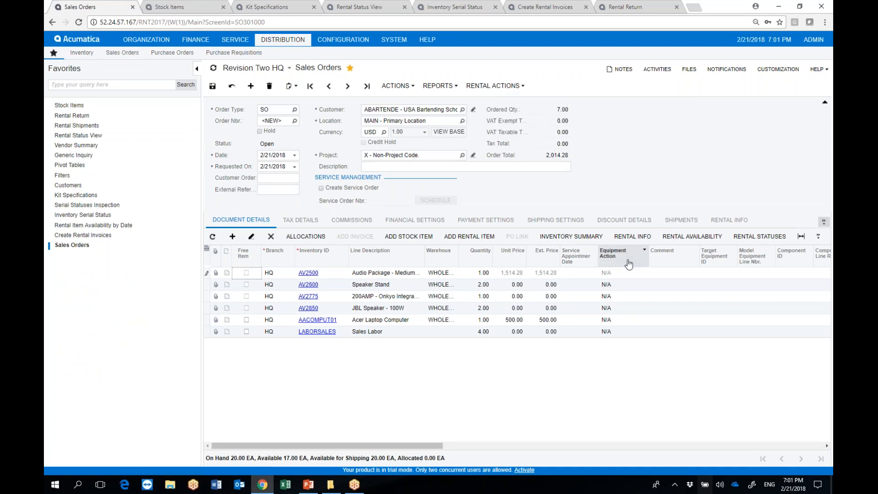
{"action": "left_click", "coordinate": [408, 276]}
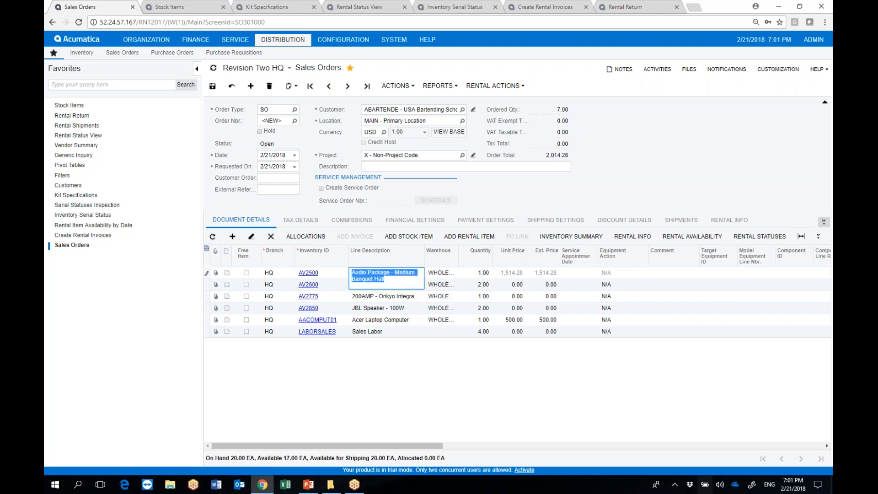
{"action": "left_click", "coordinate": [681, 238]}
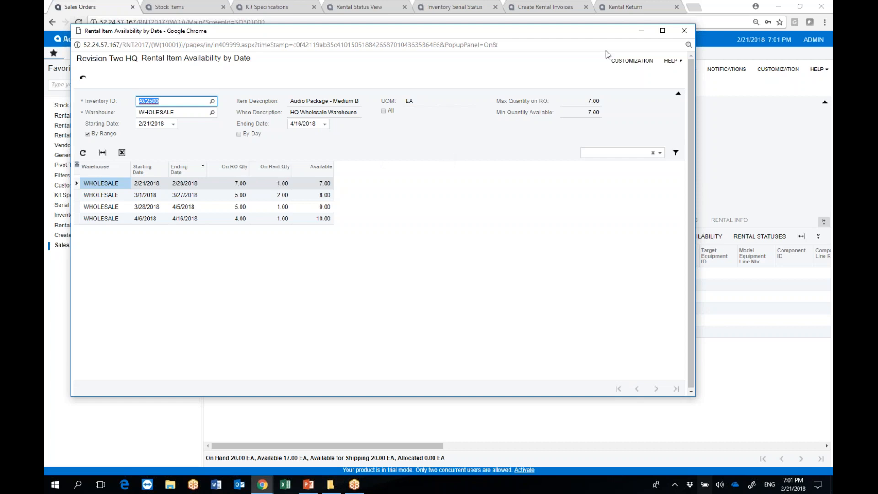
{"action": "left_click", "coordinate": [683, 30]}
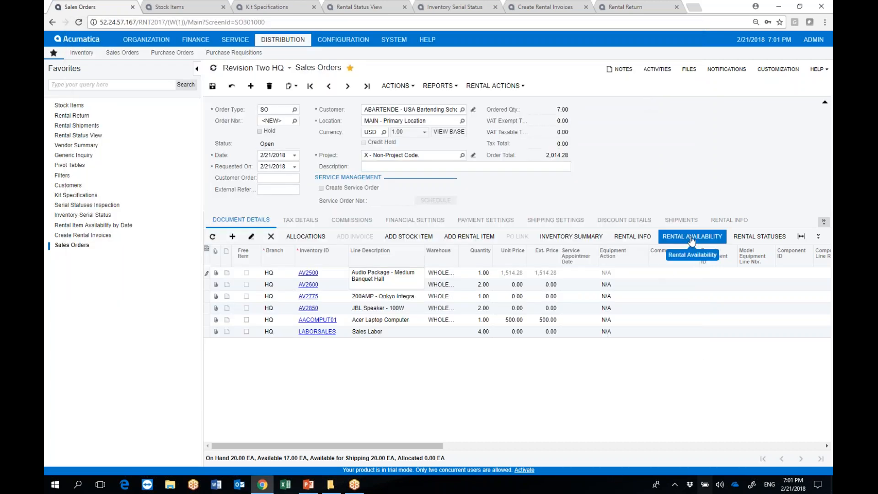
Step: Review the AV2500 line's rental detail information and its current rental statuses, closing each dialog
{"action": "left_click", "coordinate": [632, 236]}
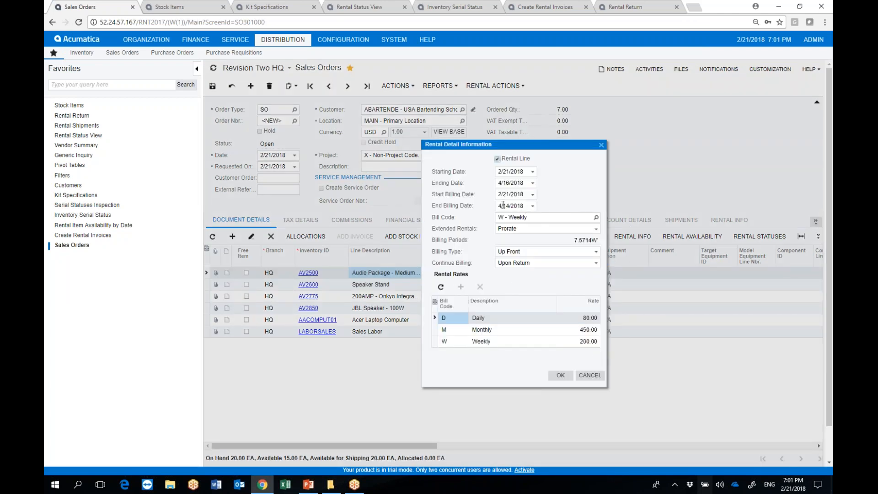
{"action": "left_click", "coordinate": [601, 145]}
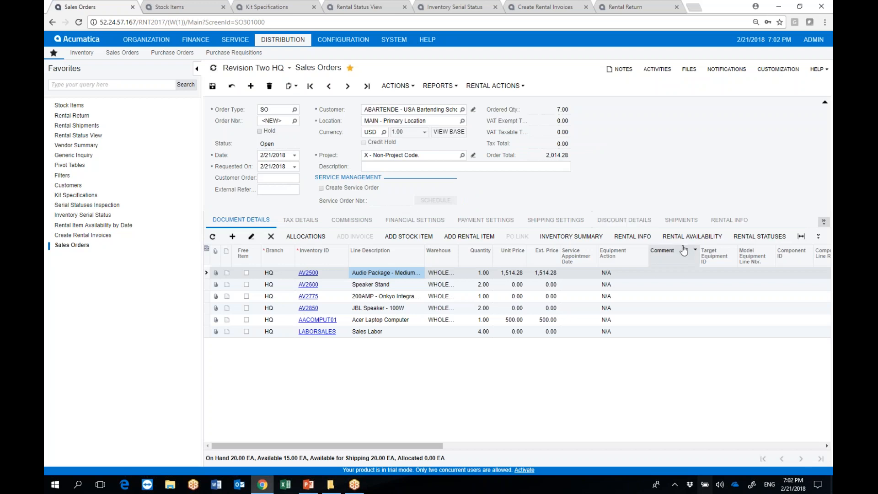
{"action": "left_click", "coordinate": [758, 236]}
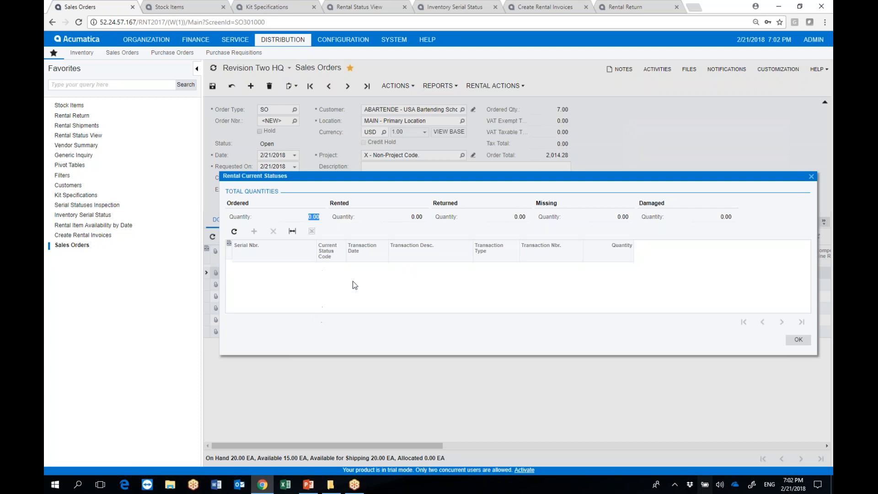
{"action": "left_click", "coordinate": [811, 177]}
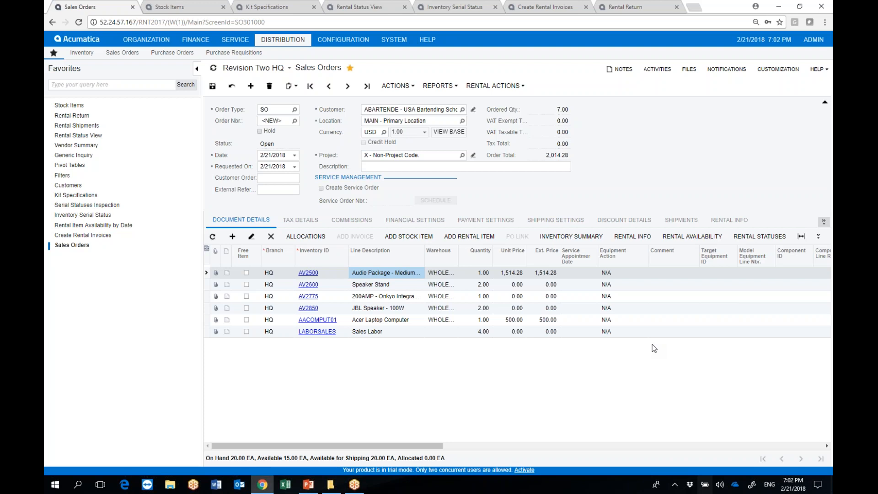
Step: Examine the Rental Status View across all its columns, covering rental dates, item statuses, billing periods and invoice details
{"action": "left_click", "coordinate": [341, 6]}
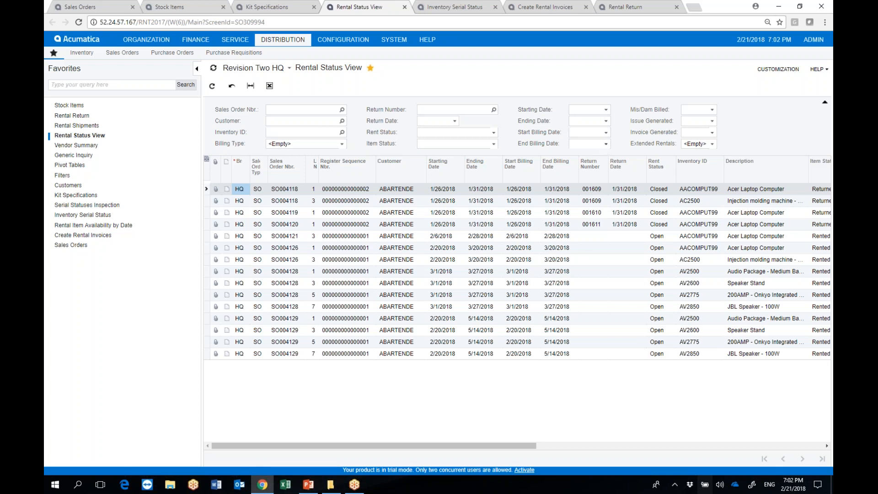
{"action": "left_click", "coordinate": [605, 144]}
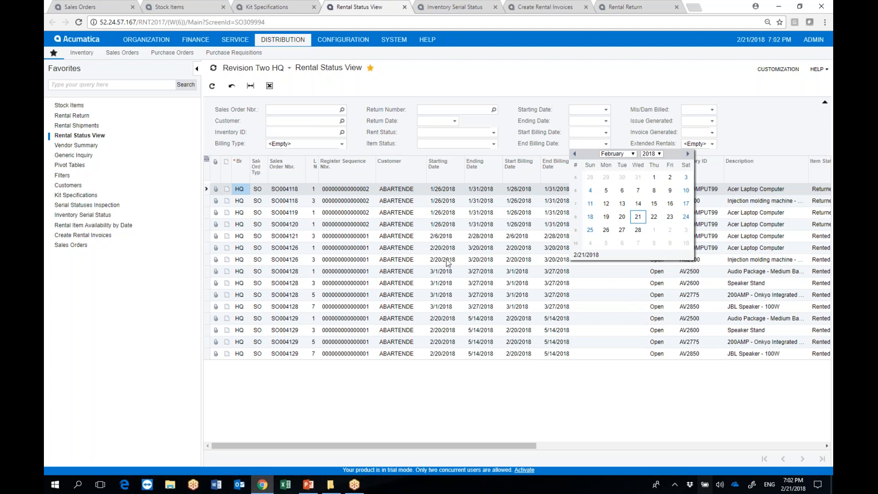
{"action": "left_click", "coordinate": [432, 374]}
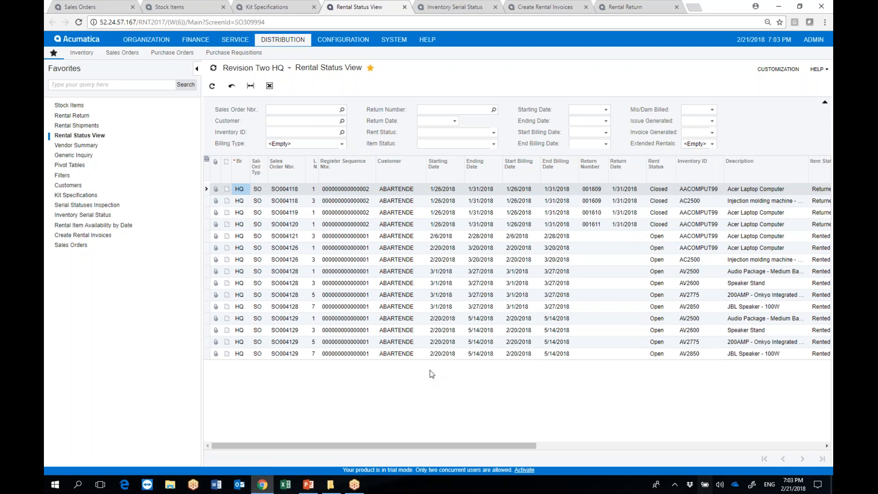
{"action": "left_click", "coordinate": [827, 445]}
{"action": "left_click_drag", "start_coordinate": [827, 444], "coordinate": [827, 445]}
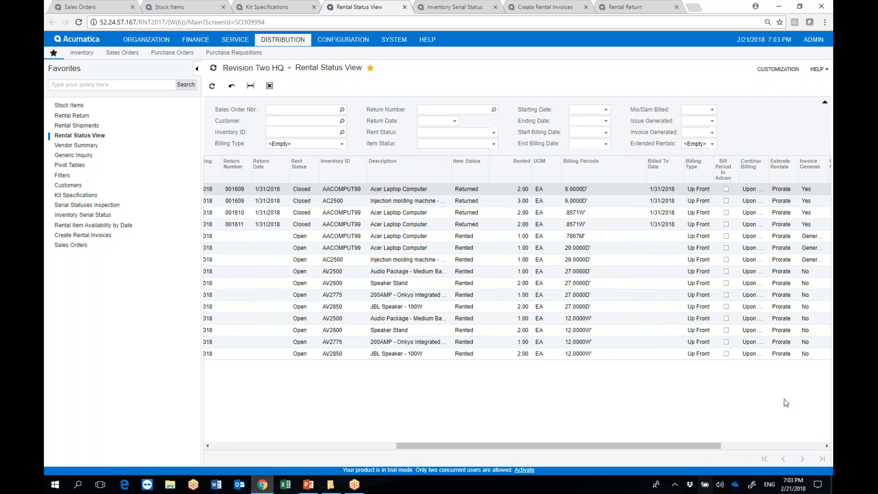
{"action": "left_click", "coordinate": [827, 446]}
{"action": "left_click_drag", "start_coordinate": [827, 446], "coordinate": [826, 446]}
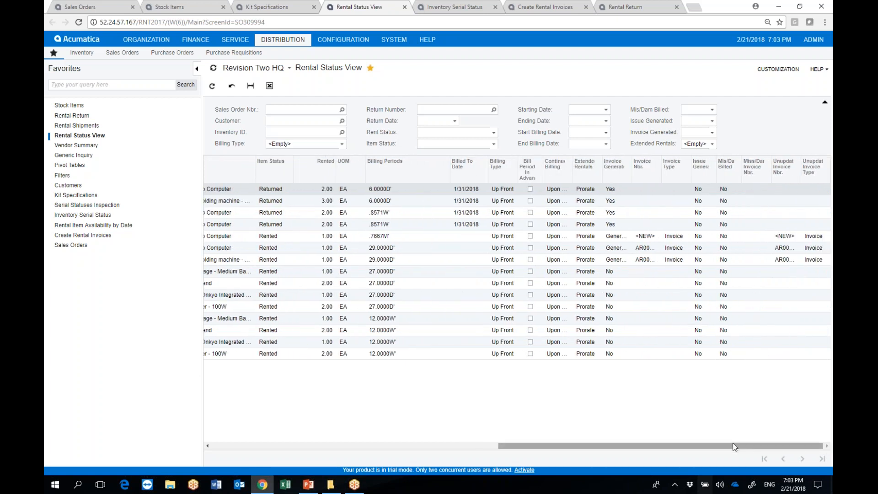
{"action": "left_click_drag", "start_coordinate": [498, 445], "coordinate": [262, 460]}
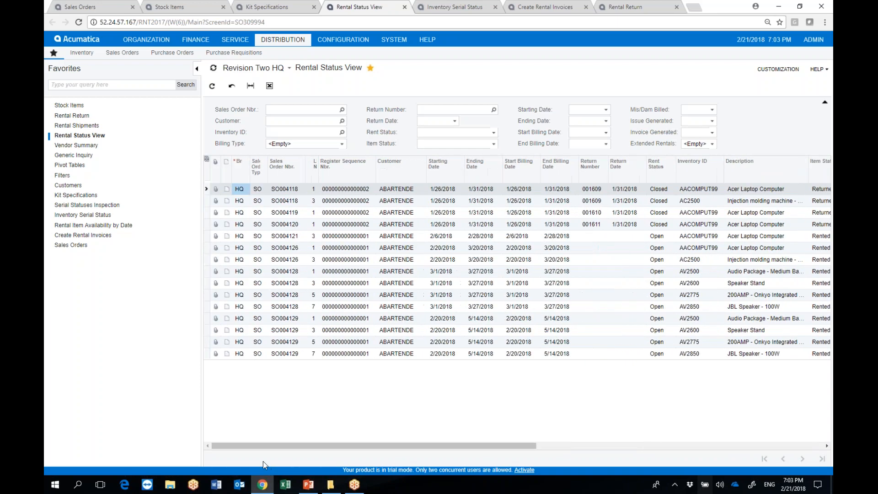
Step: Review the serial status of item AC2500 in Inventory Serial Status with the line status set to Current, then to History
{"action": "left_click", "coordinate": [468, 8]}
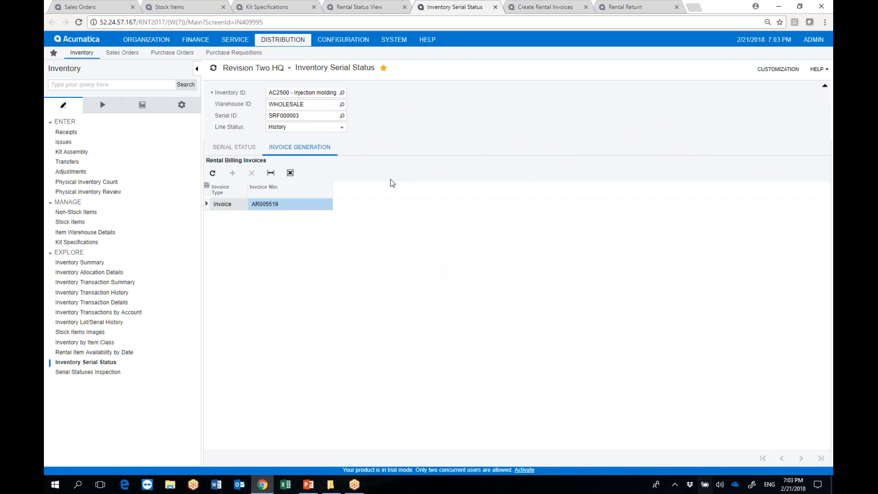
{"action": "left_click", "coordinate": [251, 153]}
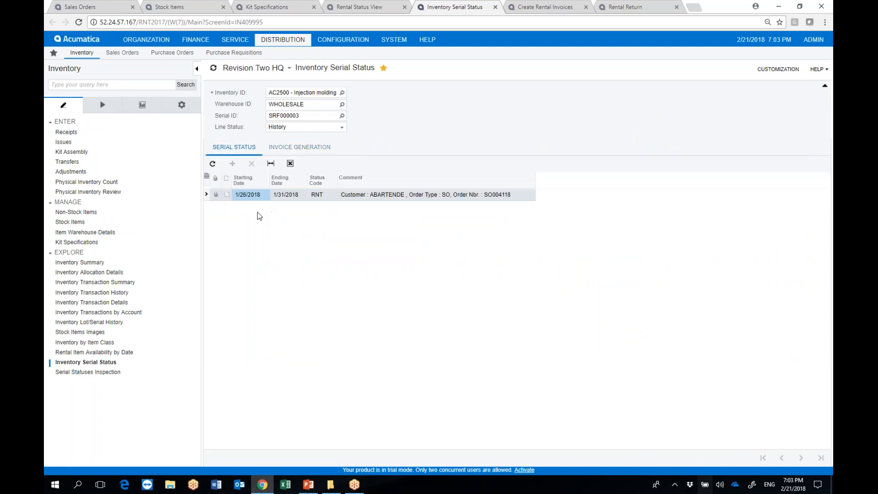
{"action": "left_click", "coordinate": [337, 127]}
{"action": "left_click", "coordinate": [329, 144]}
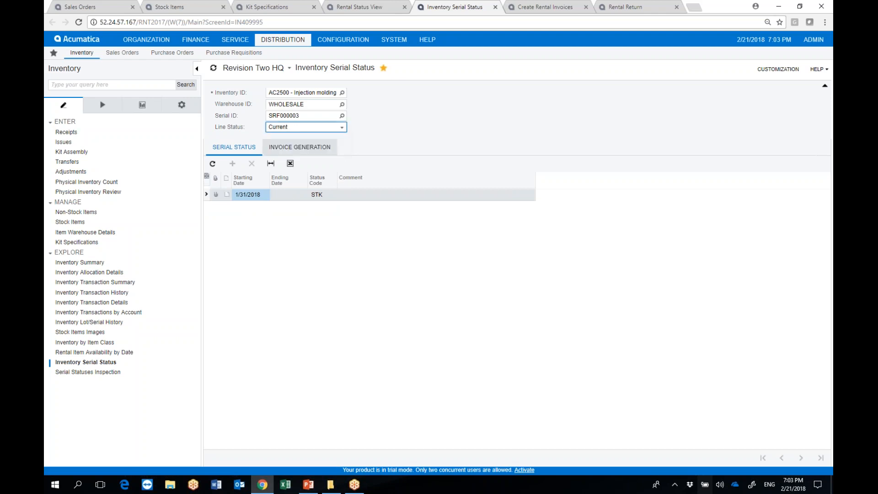
{"action": "left_click", "coordinate": [342, 127]}
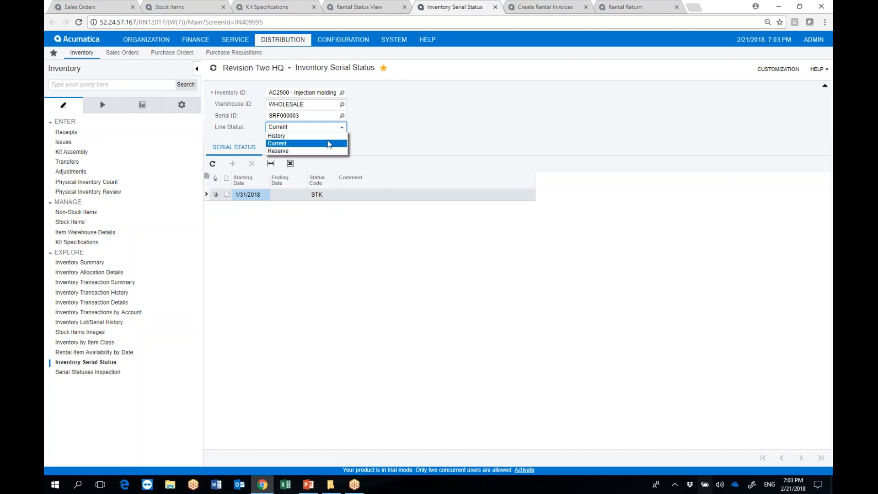
{"action": "left_click", "coordinate": [327, 136]}
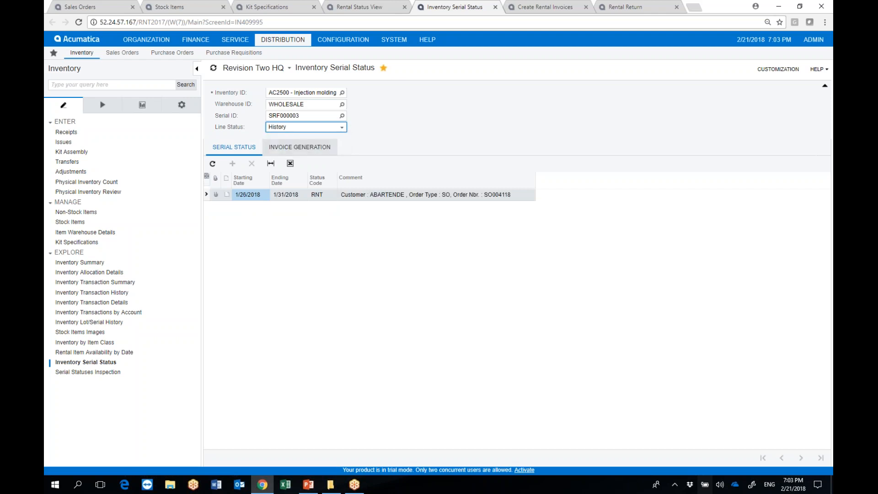
Step: Review stock item AC2500's general settings and set its default rental return status to INS - Inspection
{"action": "left_click", "coordinate": [210, 11]}
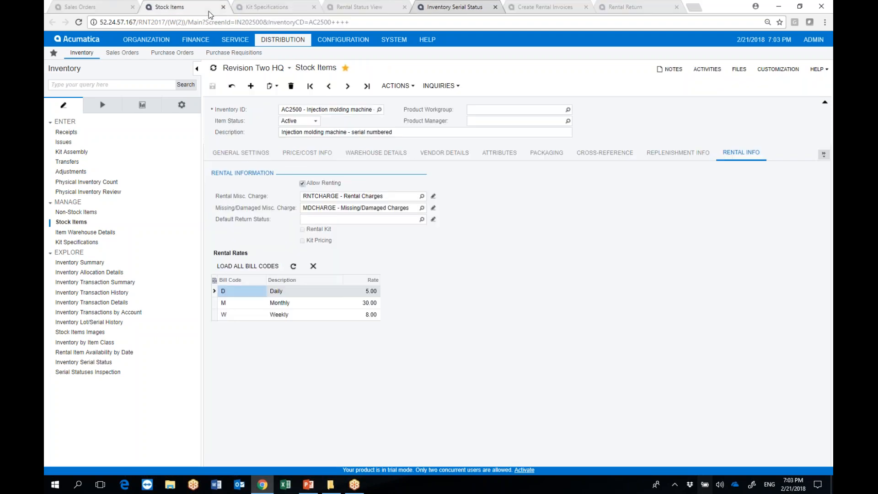
{"action": "left_click", "coordinate": [201, 12], "text": "ctrl"}
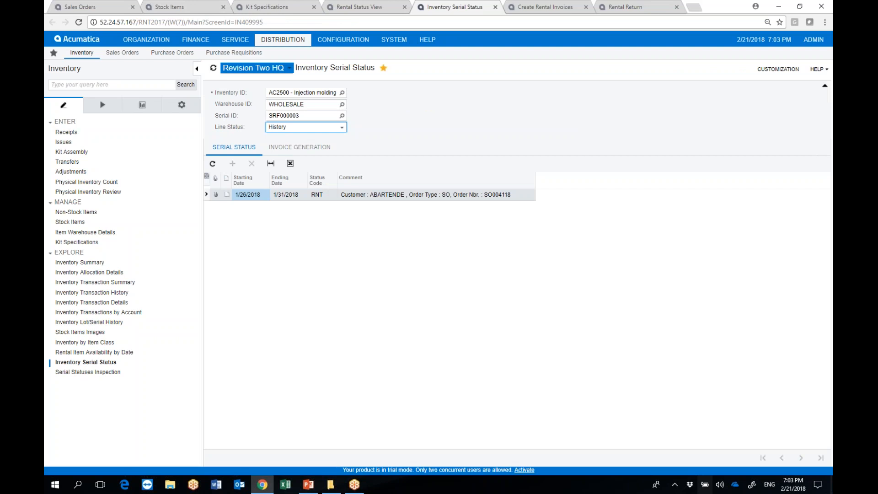
{"action": "left_click", "coordinate": [186, 8]}
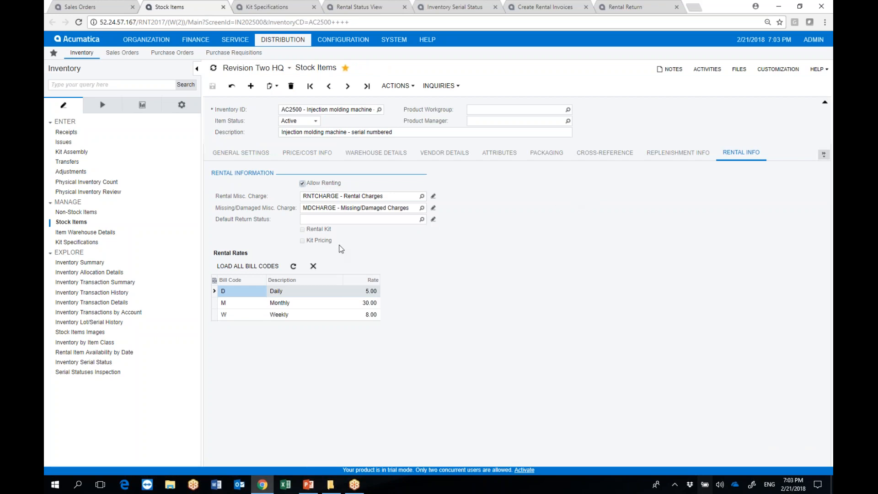
{"action": "left_click", "coordinate": [241, 152]}
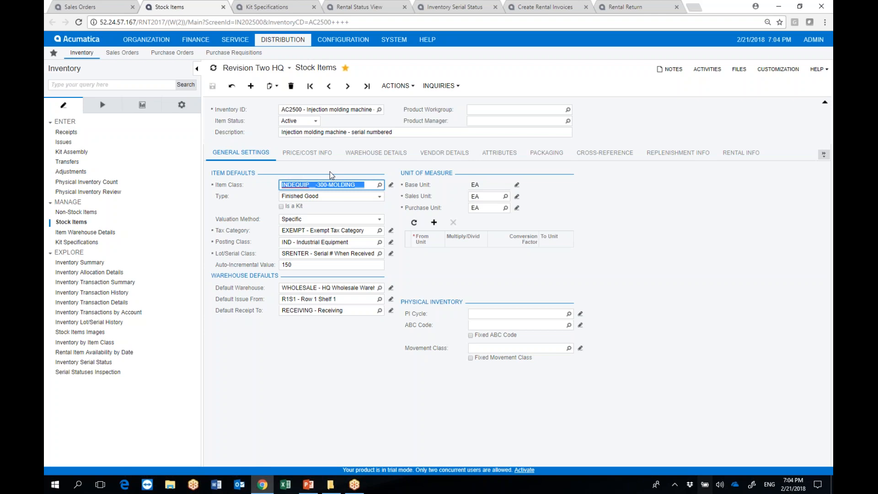
{"action": "left_click", "coordinate": [747, 156]}
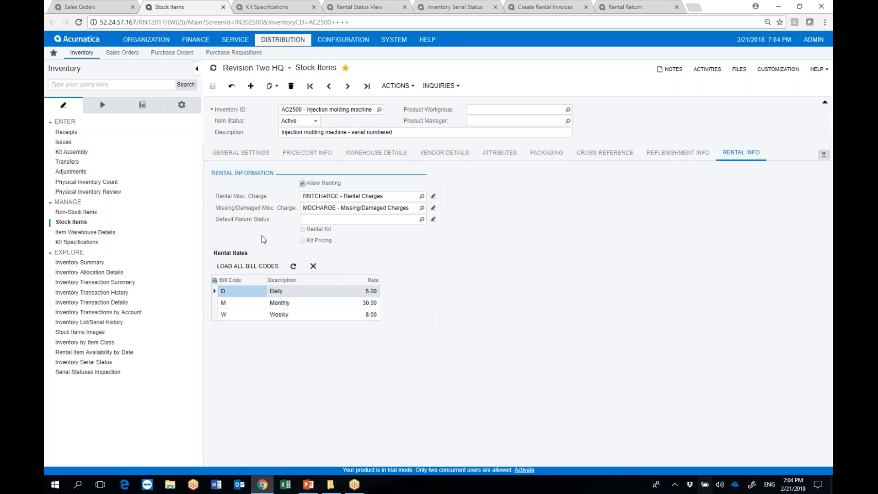
{"action": "left_click", "coordinate": [421, 219]}
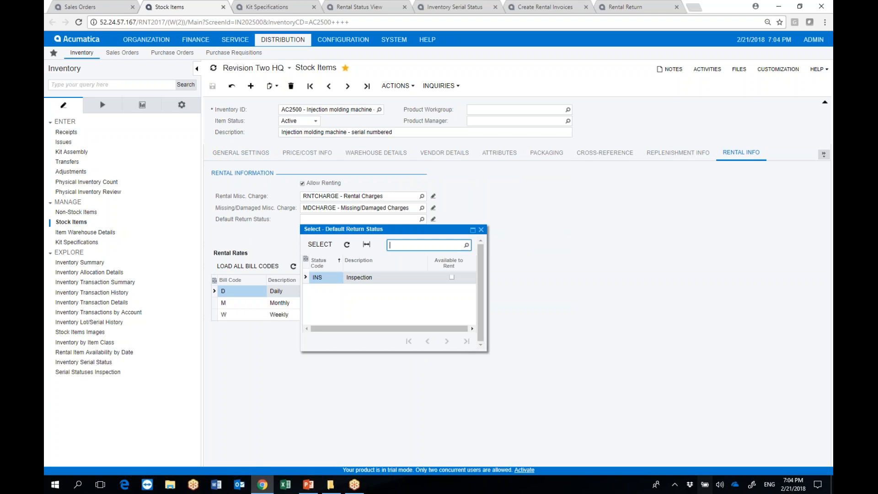
{"action": "left_click", "coordinate": [319, 244]}
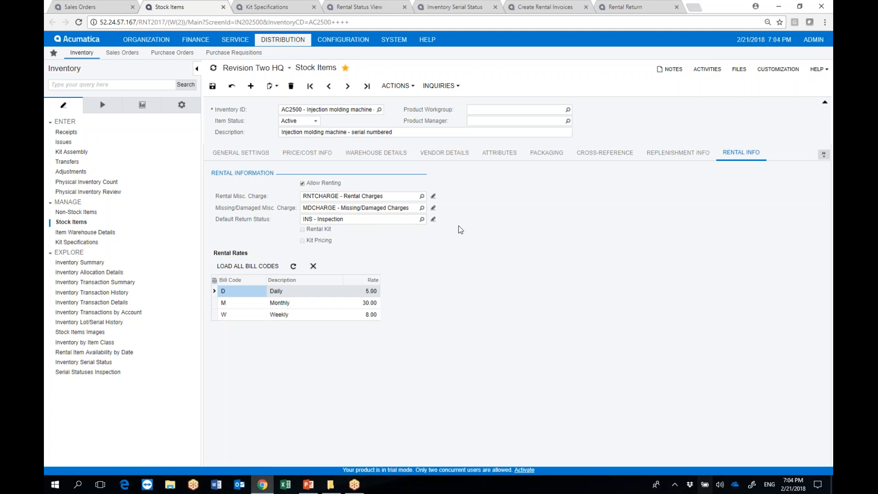
Step: Go to Create Rental Invoices, set the By Date to 2/21/2018, and refresh the list of billable rental lines
{"action": "left_click", "coordinate": [547, 12]}
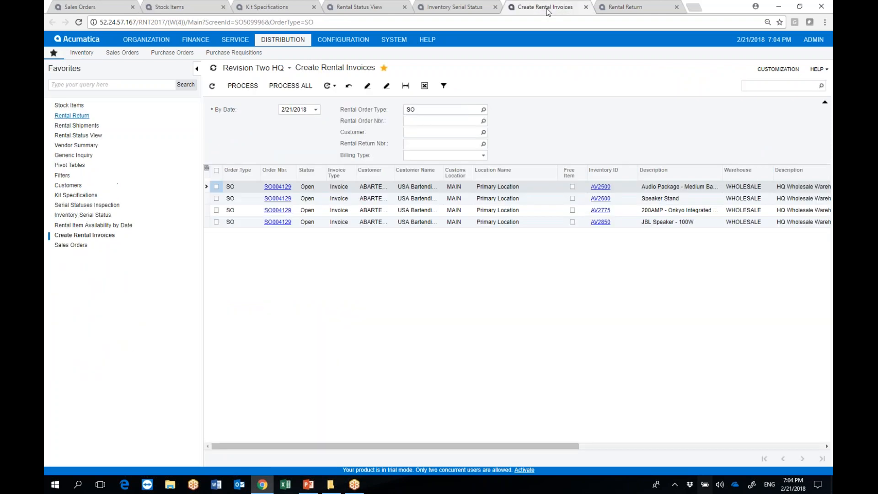
{"action": "left_click", "coordinate": [316, 111]}
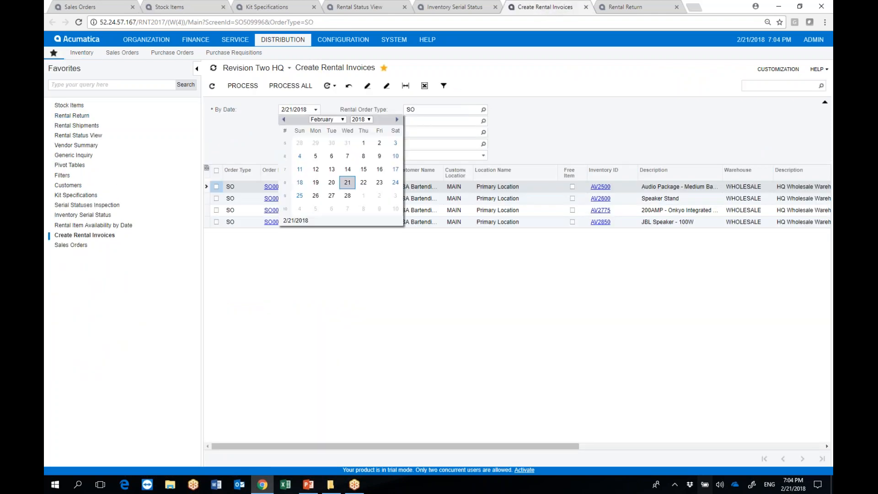
{"action": "left_click", "coordinate": [342, 119]}
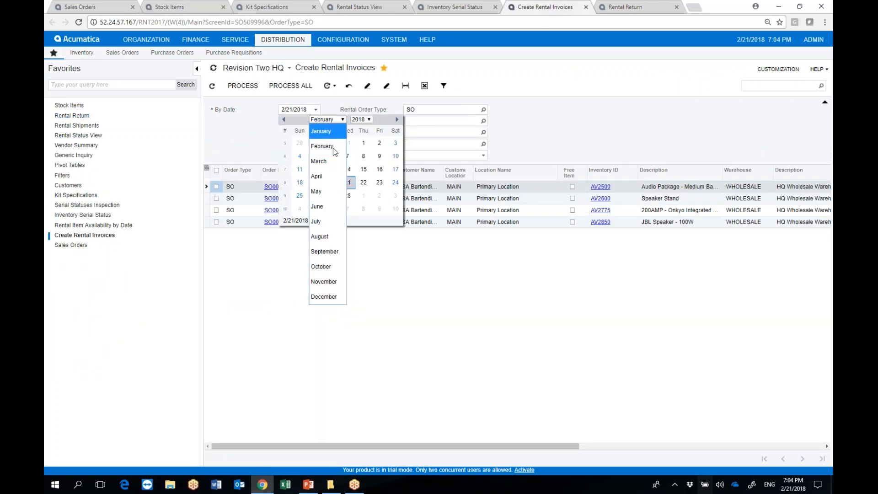
{"action": "left_click", "coordinate": [330, 179]}
{"action": "left_click", "coordinate": [297, 221]}
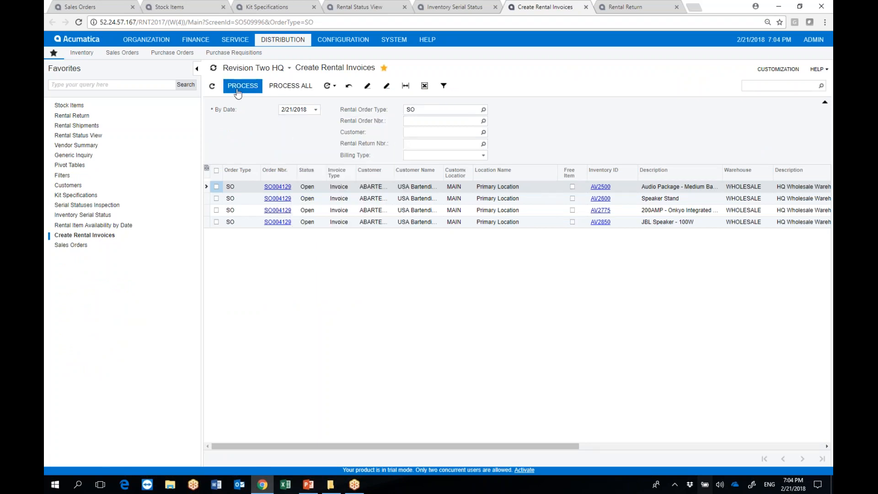
{"action": "left_click", "coordinate": [212, 85]}
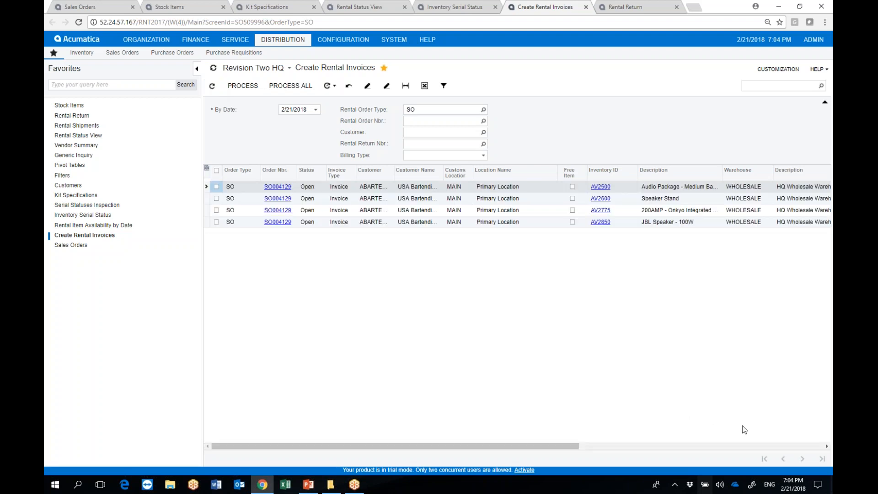
Step: Check the rental lines' prices, billing periods and rates, and process the invoice for only the AV2850 JBL Speaker - 100W line
{"action": "left_click", "coordinate": [798, 446]}
{"action": "left_click_drag", "start_coordinate": [800, 446], "coordinate": [777, 339]}
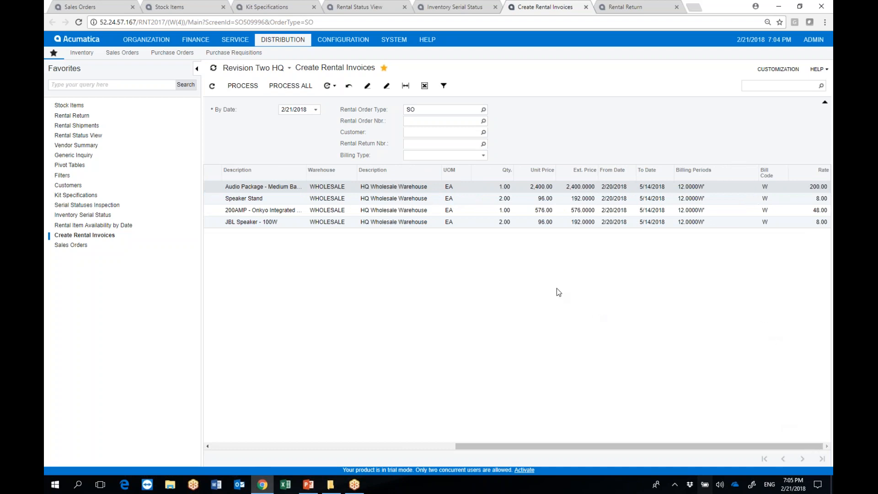
{"action": "left_click", "coordinate": [243, 446]}
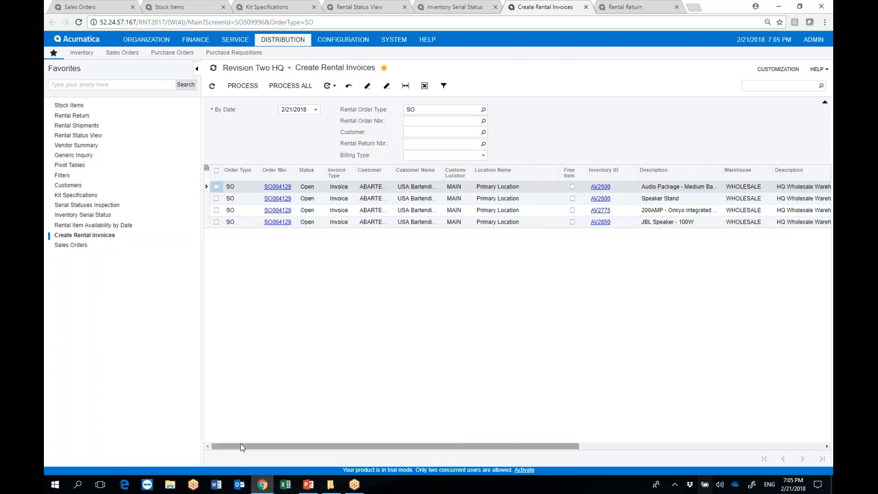
{"action": "left_click", "coordinate": [216, 222]}
{"action": "left_click", "coordinate": [243, 86]}
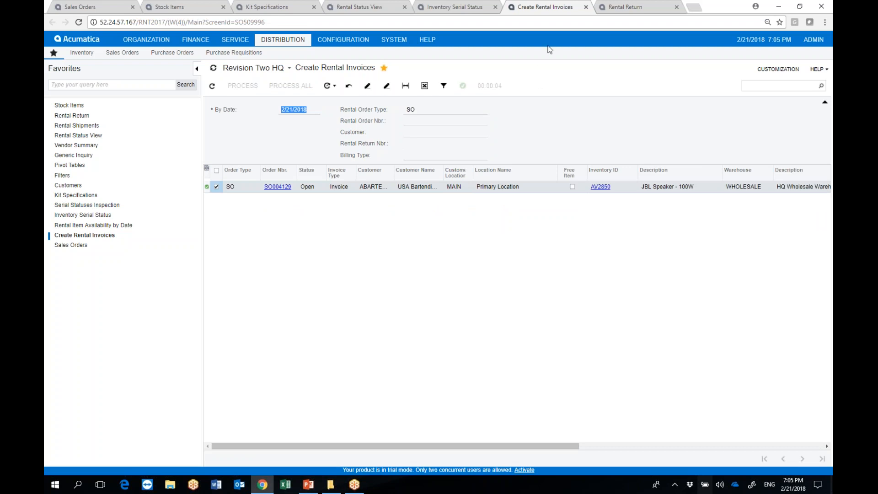
Step: Fill in a new rental return by choosing the last sales order in the order lookup, the one renting AACOMPUT99
{"action": "left_click", "coordinate": [625, 7]}
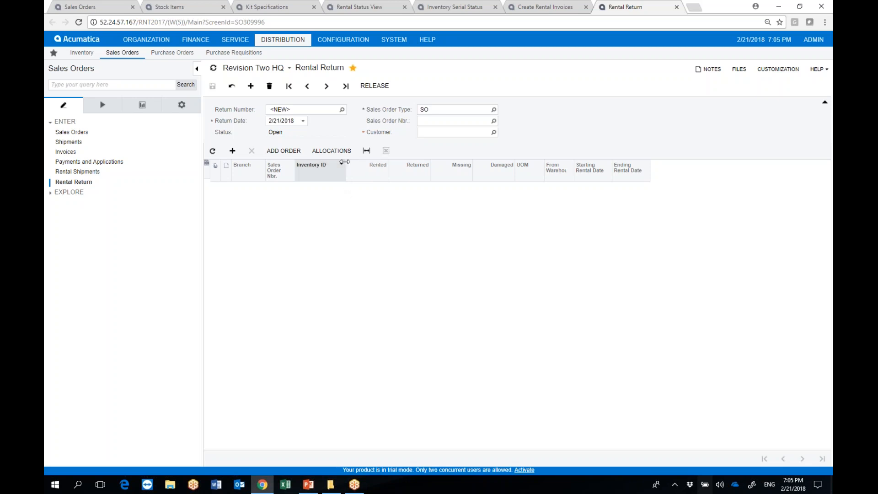
{"action": "left_click", "coordinate": [494, 121]}
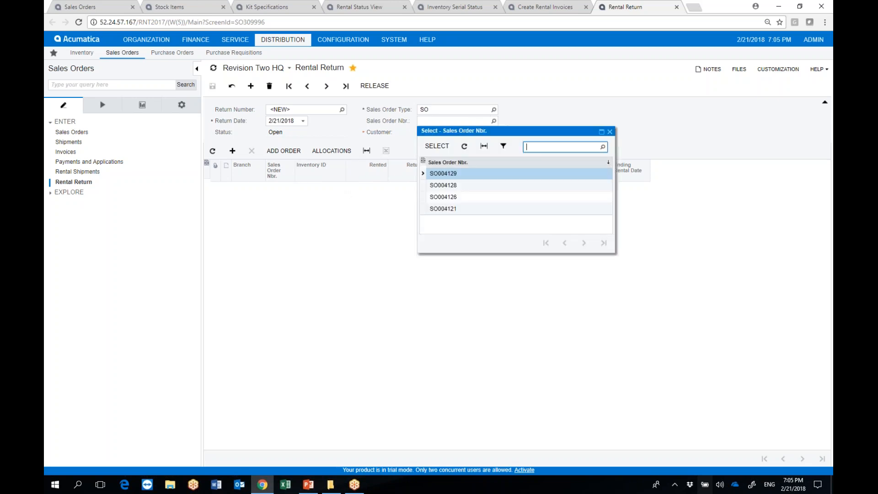
{"action": "left_click", "coordinate": [442, 209]}
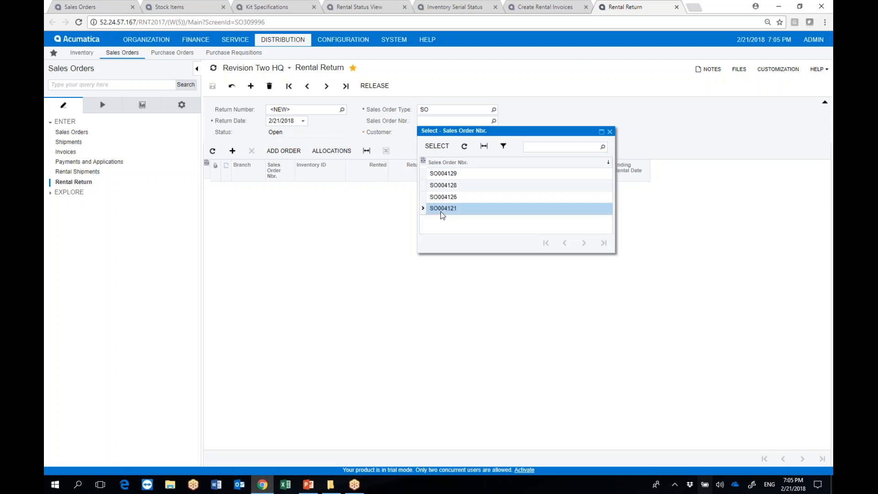
{"action": "left_click", "coordinate": [435, 146]}
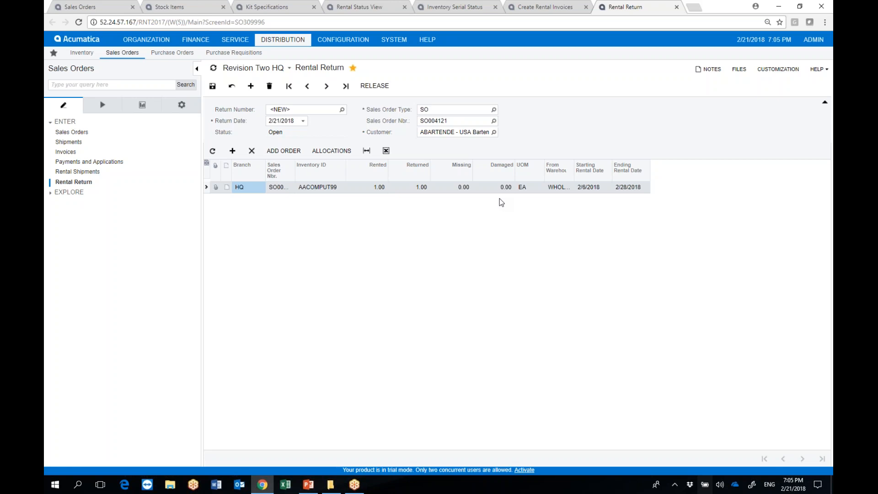
Step: Return to Inventory Serial Status and view item AC2500's historical serial status
{"action": "left_click", "coordinate": [464, 9]}
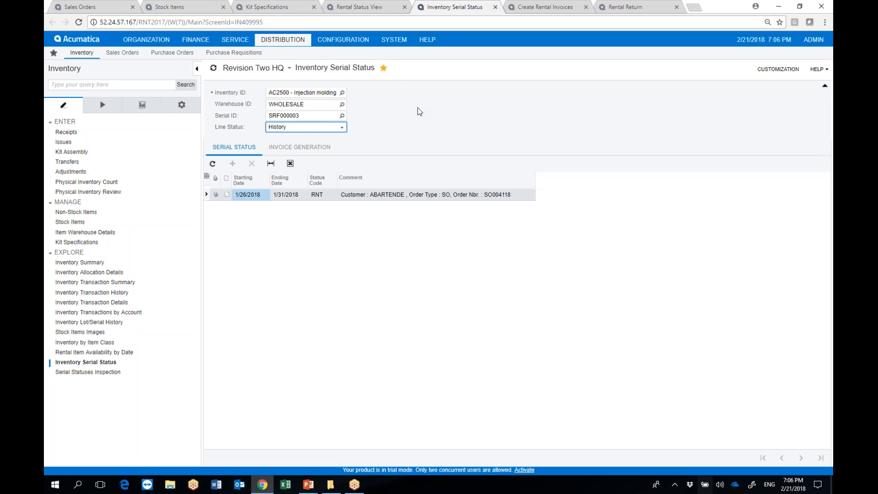
{"action": "left_click", "coordinate": [780, 90]}
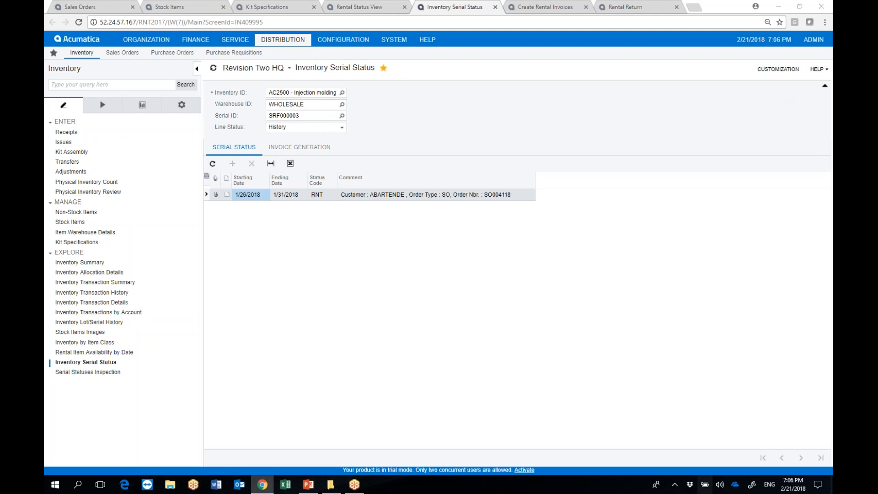